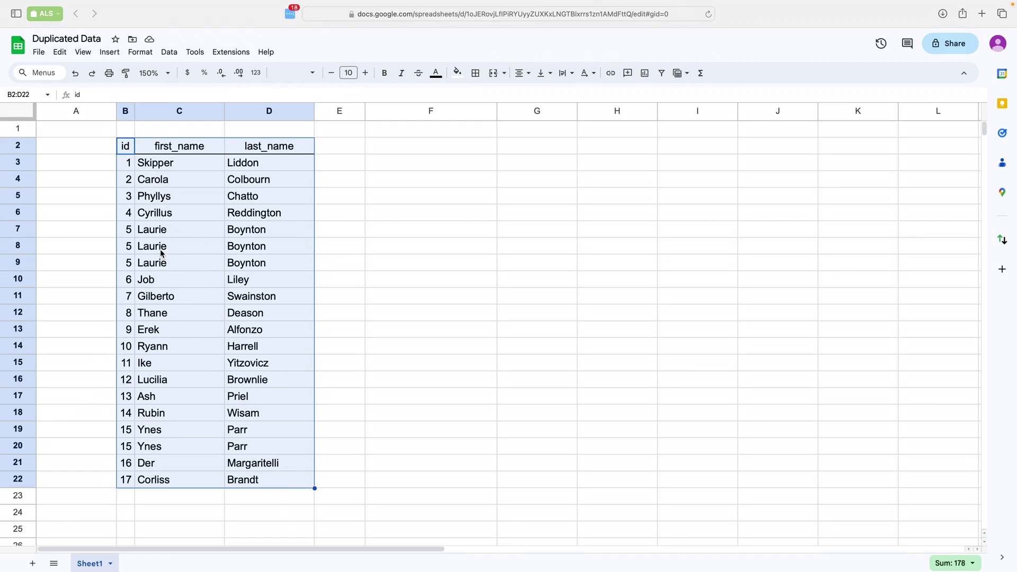
Step: Point out the three repeated Laurie rows and the two repeated Ynes rows by selecting them
click(126, 231)
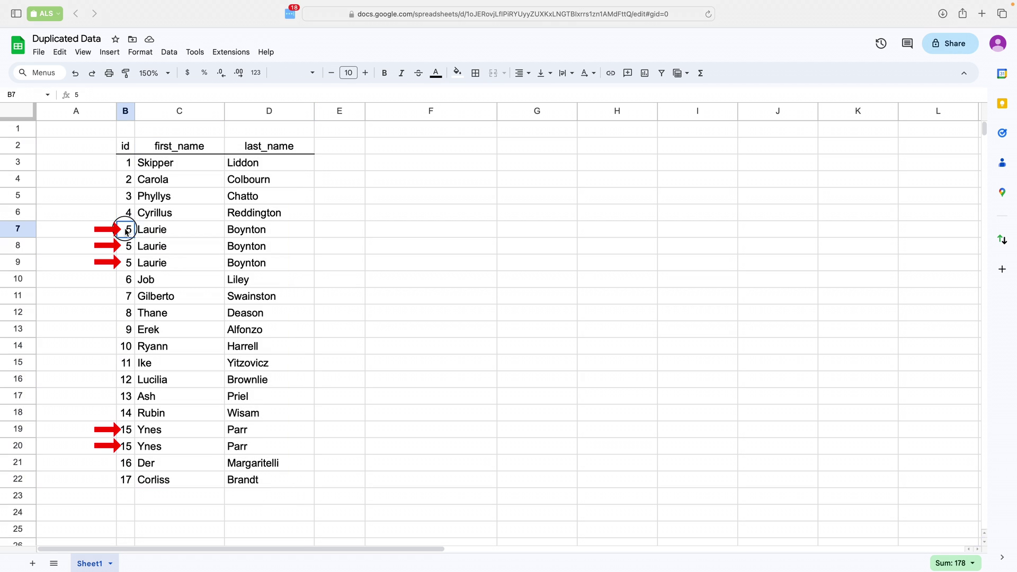
drag(126, 231, 247, 263)
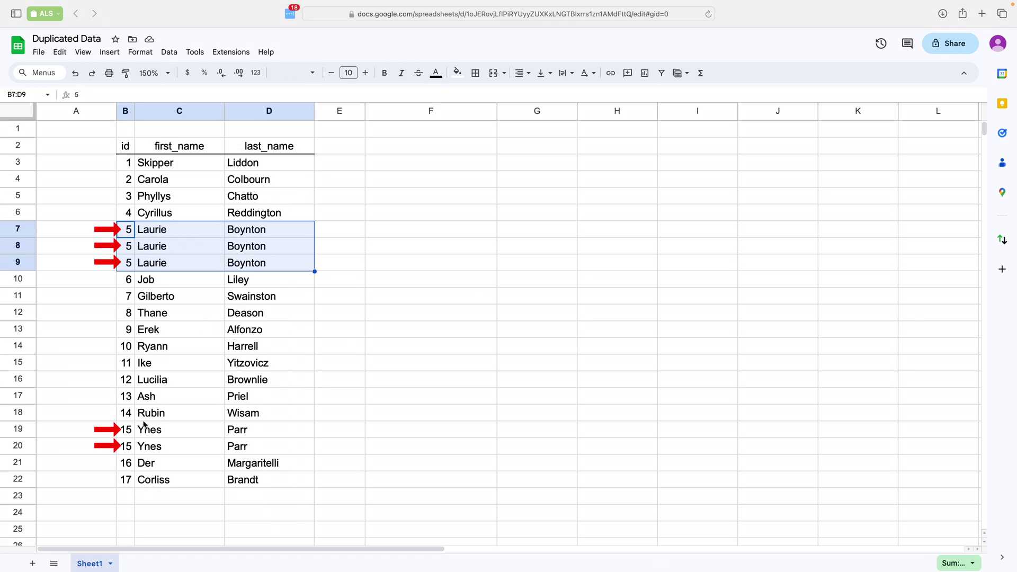
mouse_move(131, 434)
mouse_down()
mouse_move(257, 435)
mouse_move(249, 445)
mouse_up()
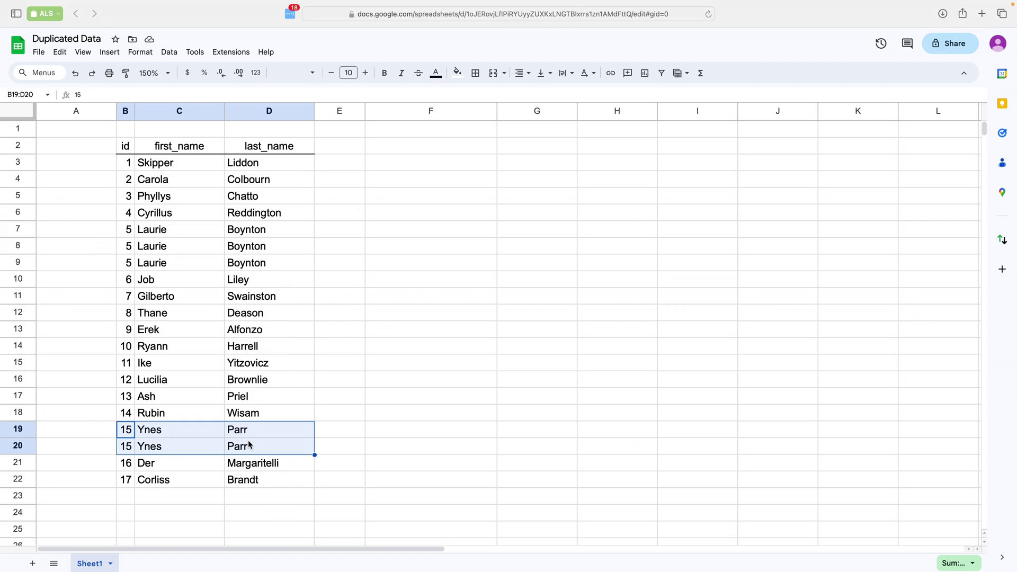
click(178, 233)
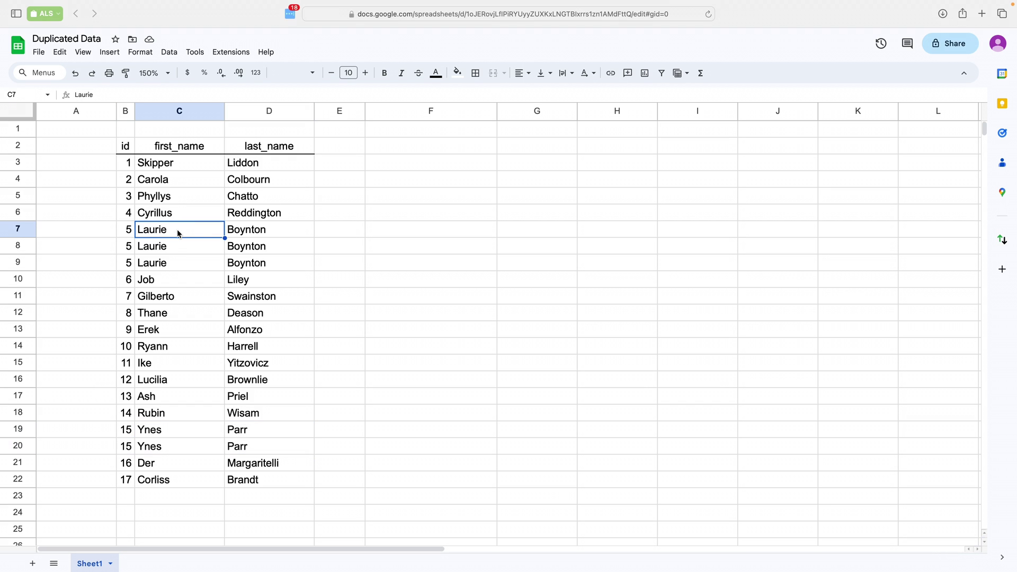
drag(127, 234, 246, 265)
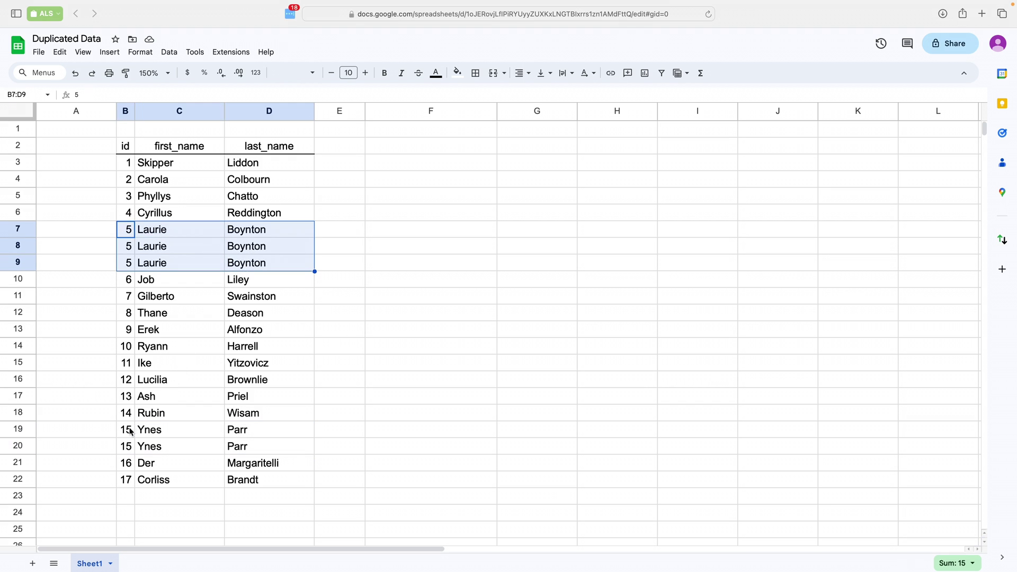
drag(130, 431, 257, 449)
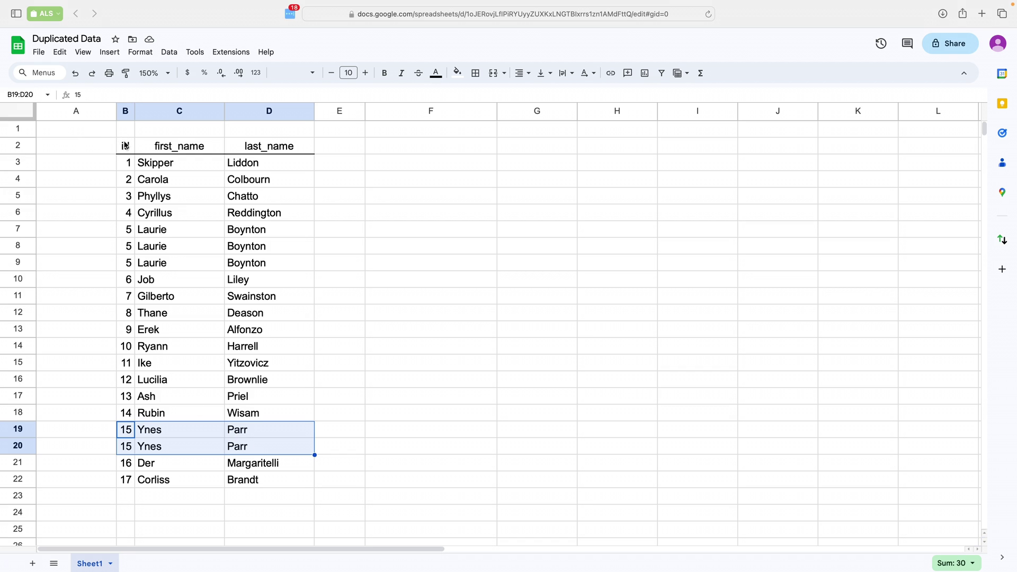
Step: Select the name table B2:D22 and launch Remove Duplicates' Find duplicate or unique rows tool
drag(126, 145, 300, 479)
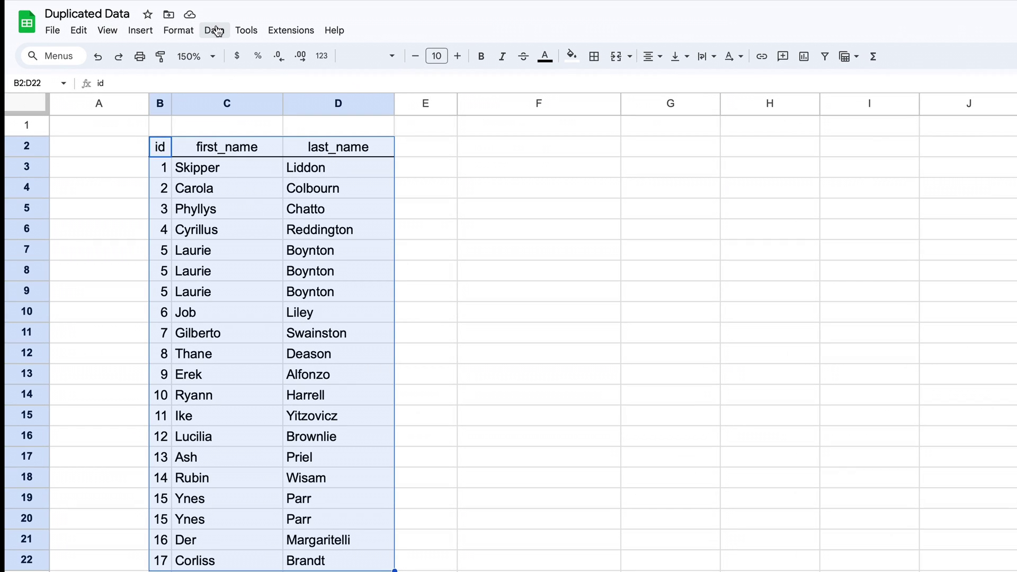
click(215, 31)
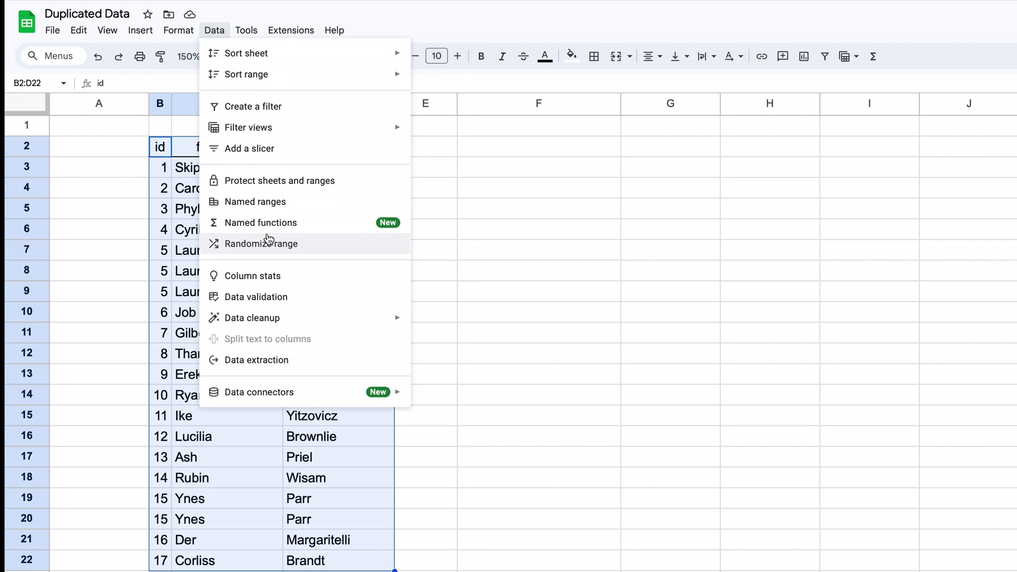
mouse_move(291, 324)
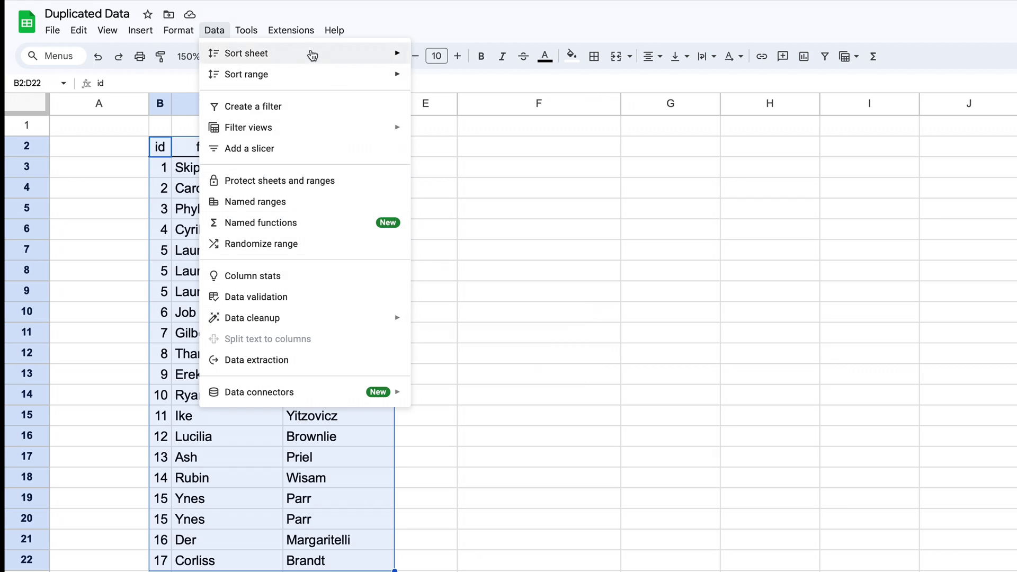
mouse_move(299, 31)
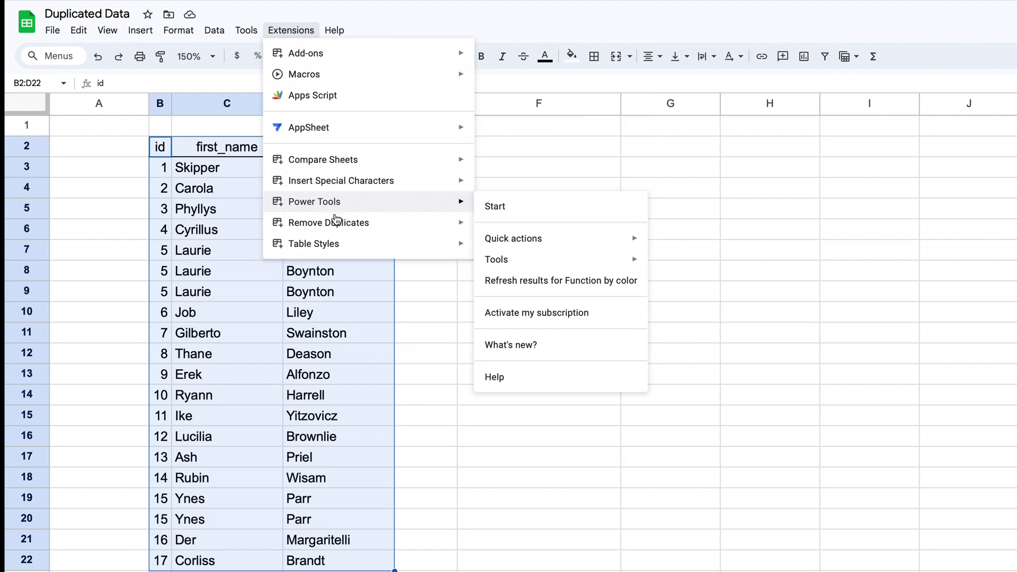
mouse_move(339, 225)
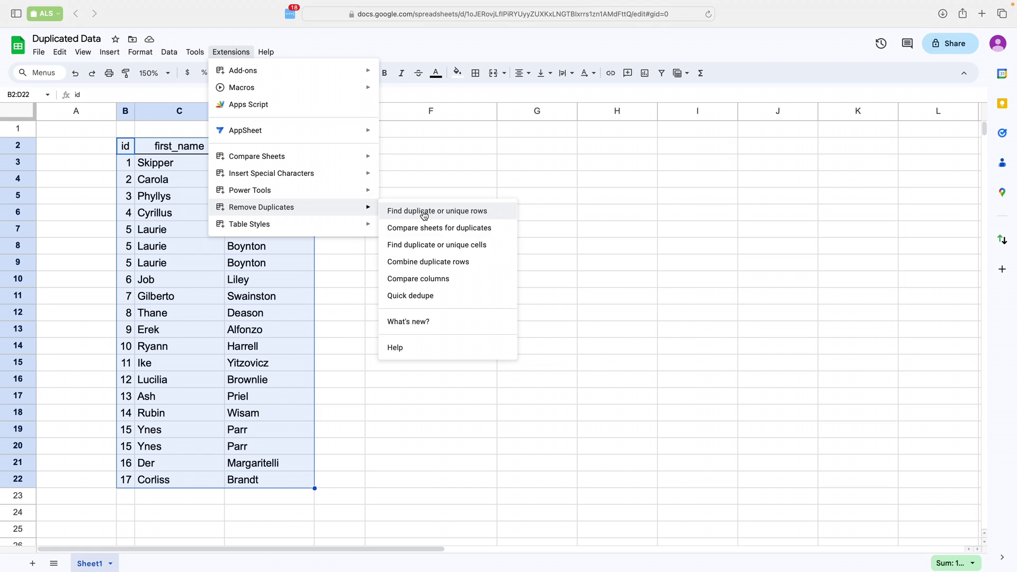
click(451, 212)
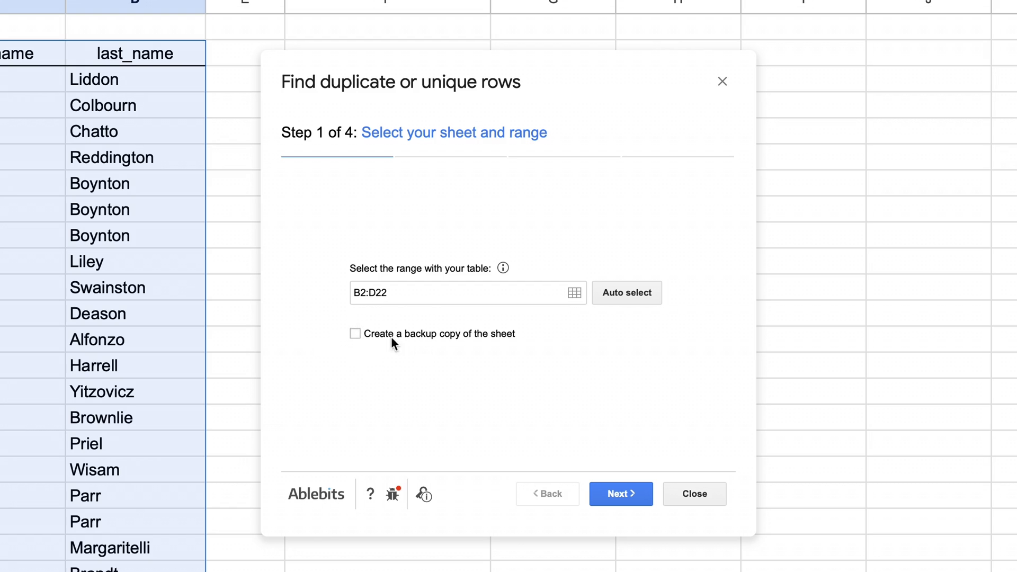
Step: Accept B2:D22 as the range to search and continue to step 2
click(627, 497)
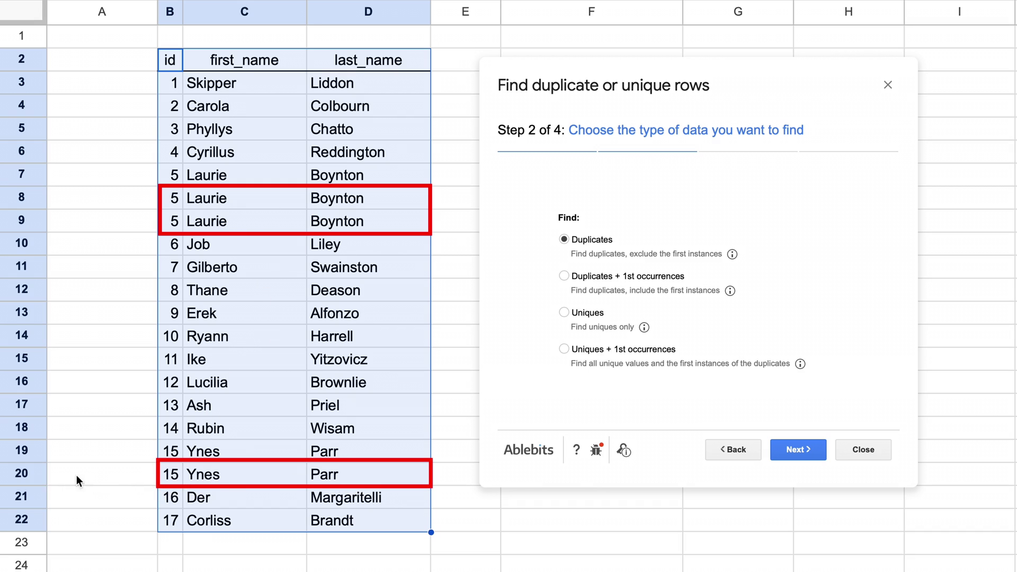
Step: Choose Duplicates + 1st occurrences as the type to find and continue
click(565, 276)
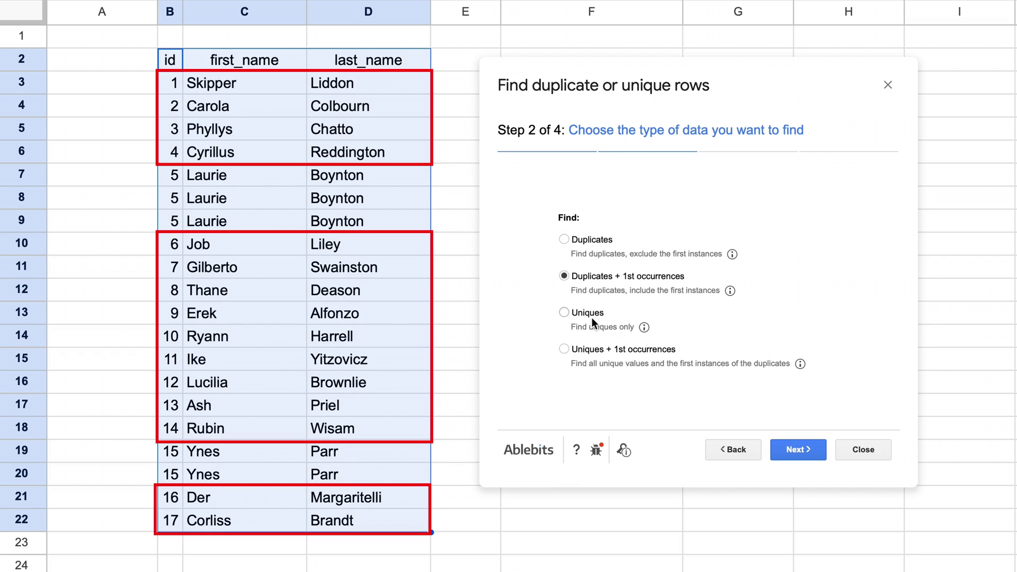
click(800, 449)
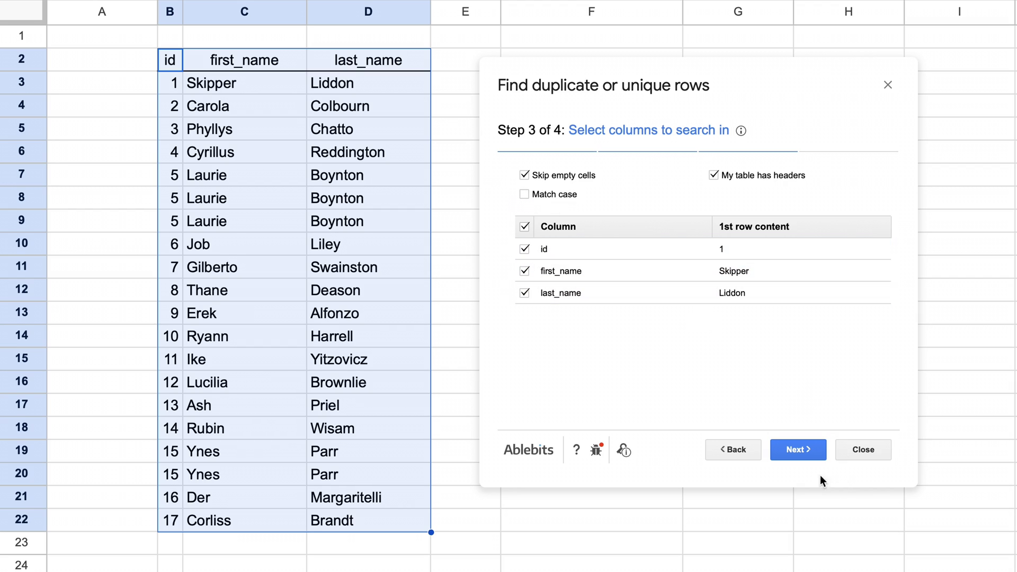
Step: Keep id, first_name and last_name as the compared columns, with headers on, and continue
click(798, 448)
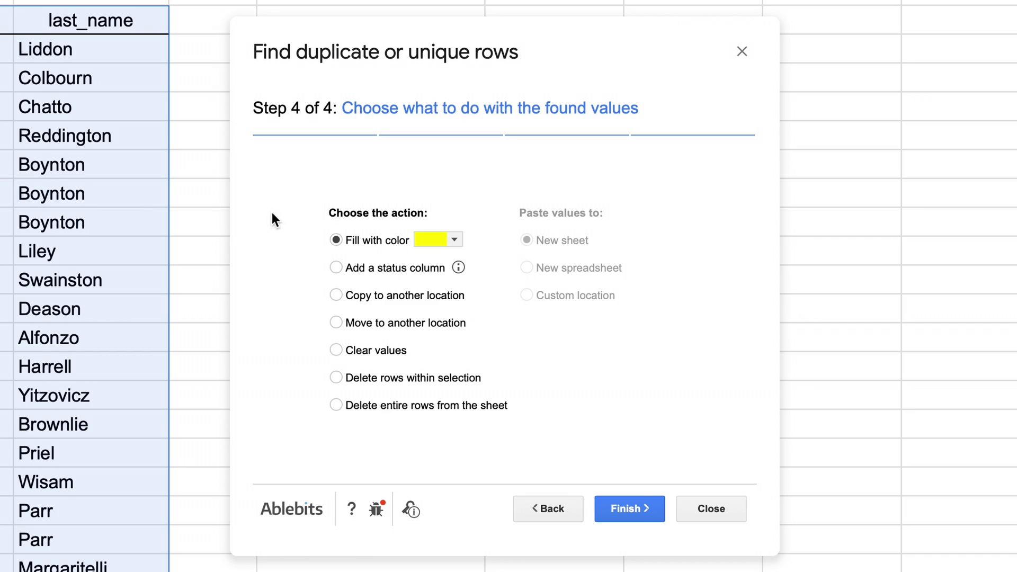
Step: Fill the found rows with yellow and finish, colouring rows 7–9 and 19–20
click(461, 244)
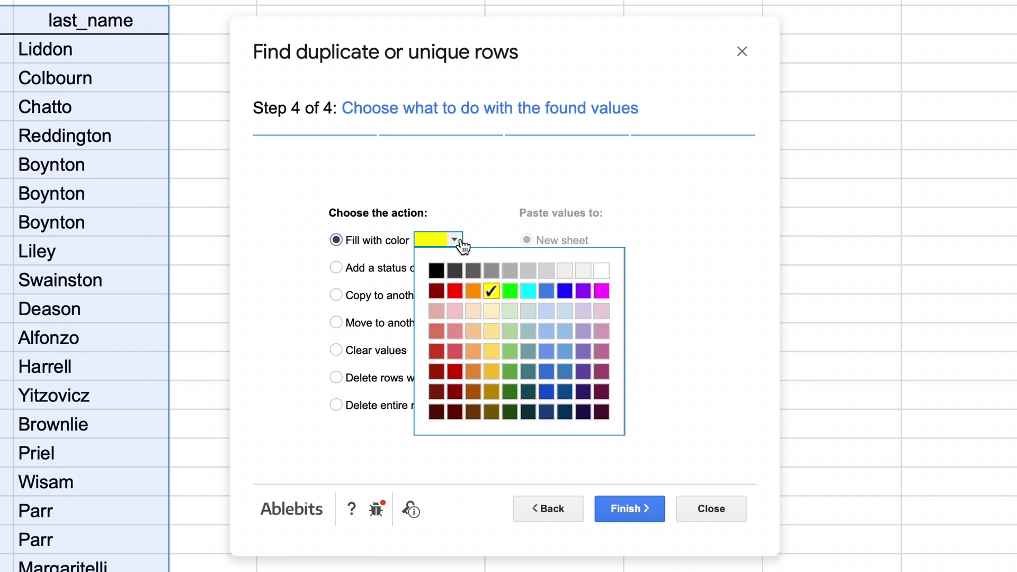
click(483, 217)
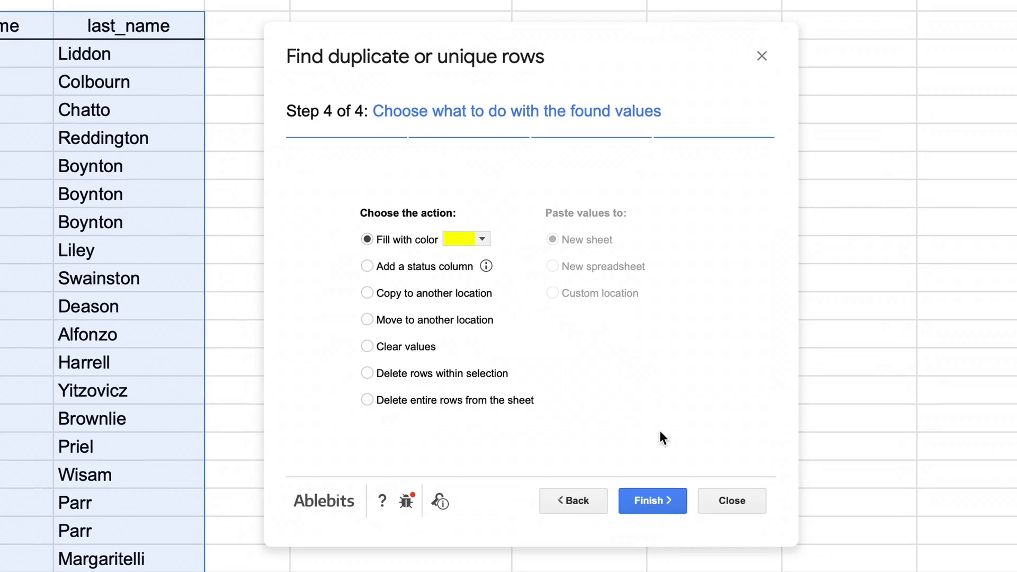
click(630, 509)
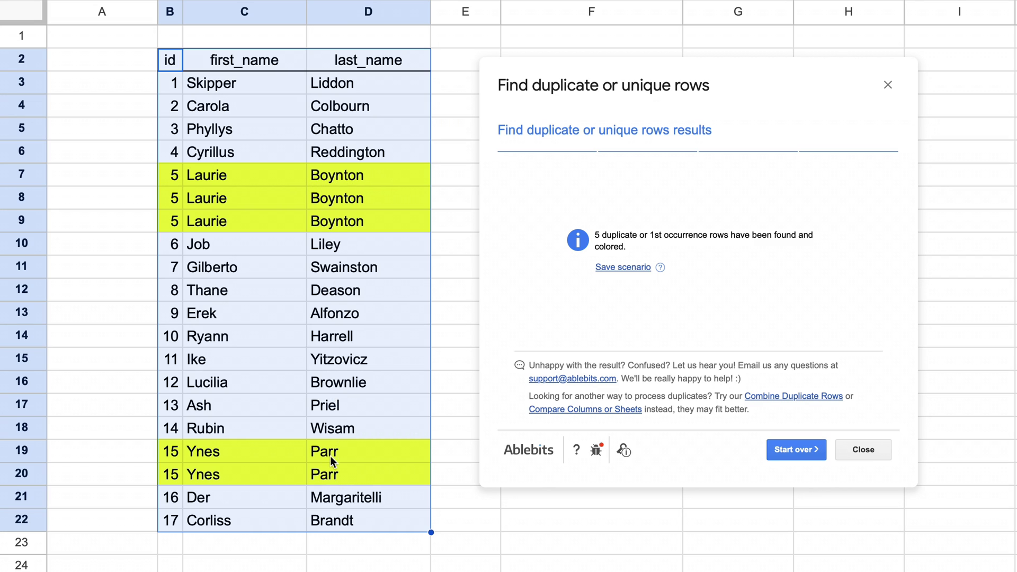
Step: Add a filter and show only rows whose first_name cells are filled yellow
right_click(321, 125)
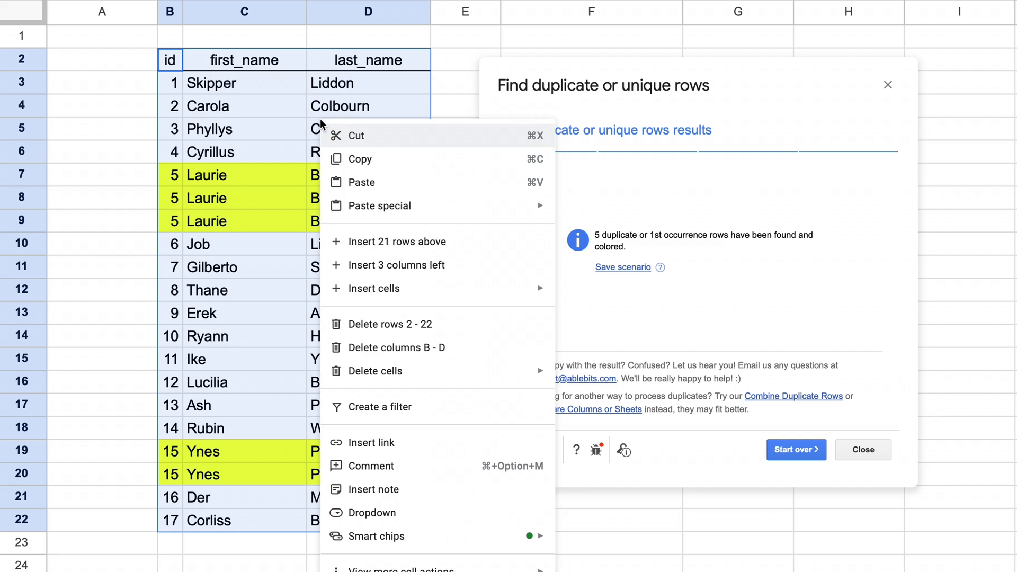
click(355, 413)
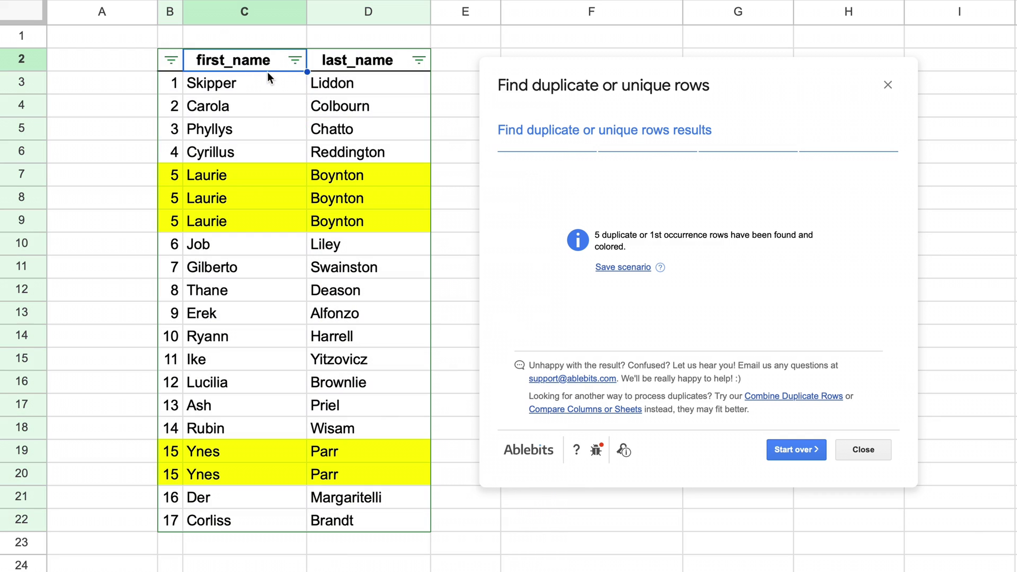
click(290, 65)
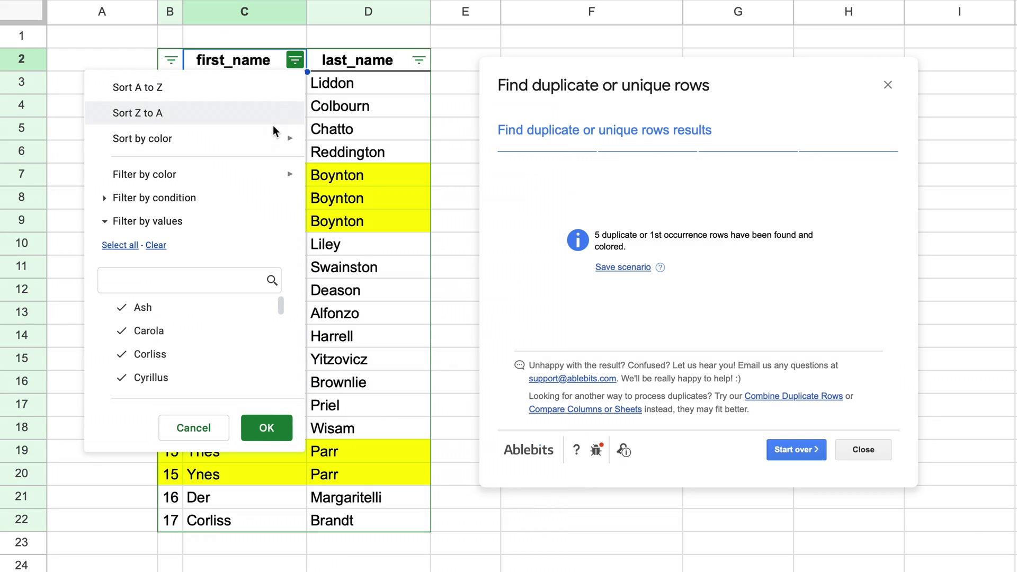
mouse_move(276, 172)
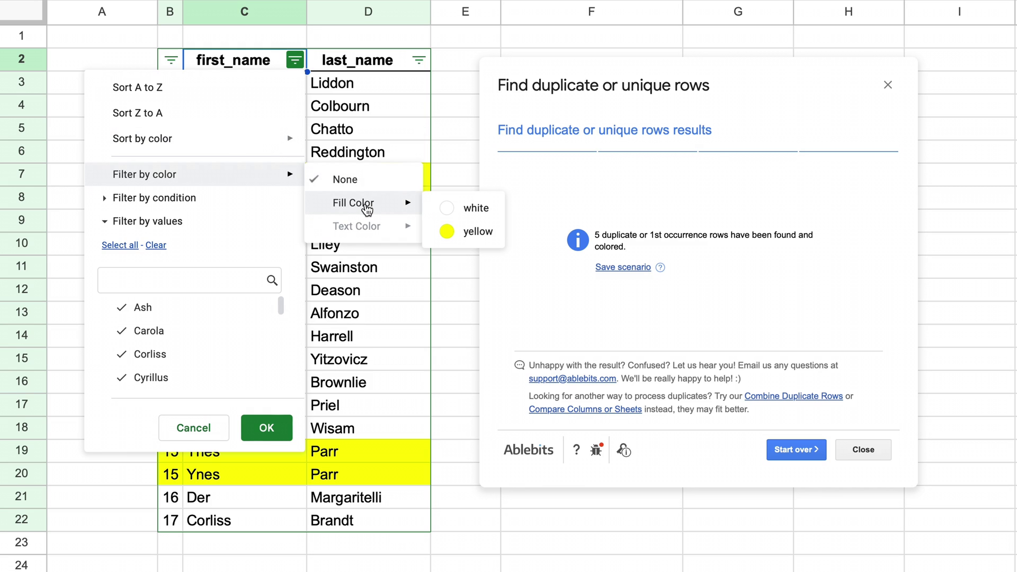
click(451, 231)
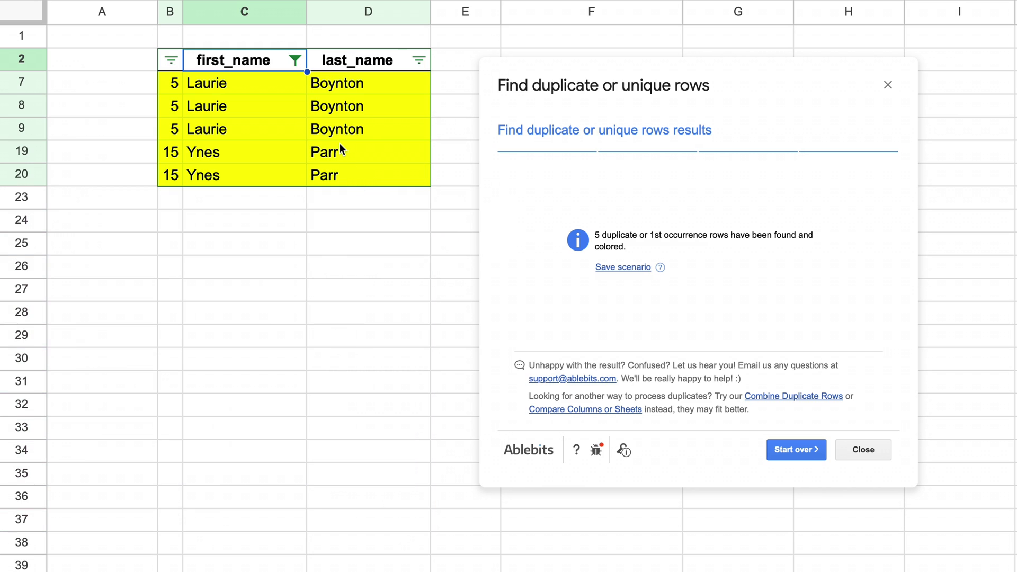
Step: Remove the filter so all rows show, then select columns B through D
right_click(266, 105)
click(377, 349)
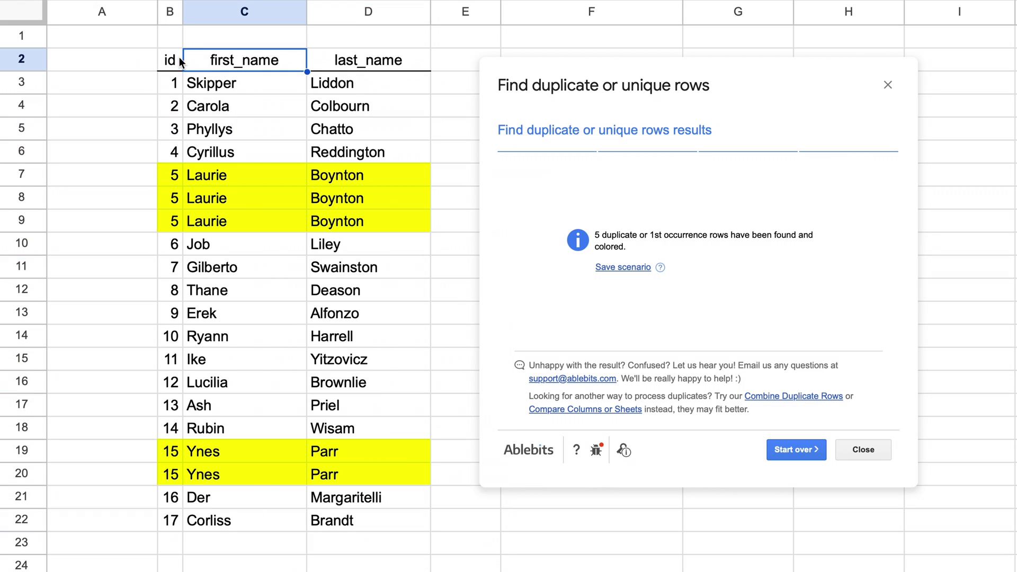
drag(170, 12, 334, 34)
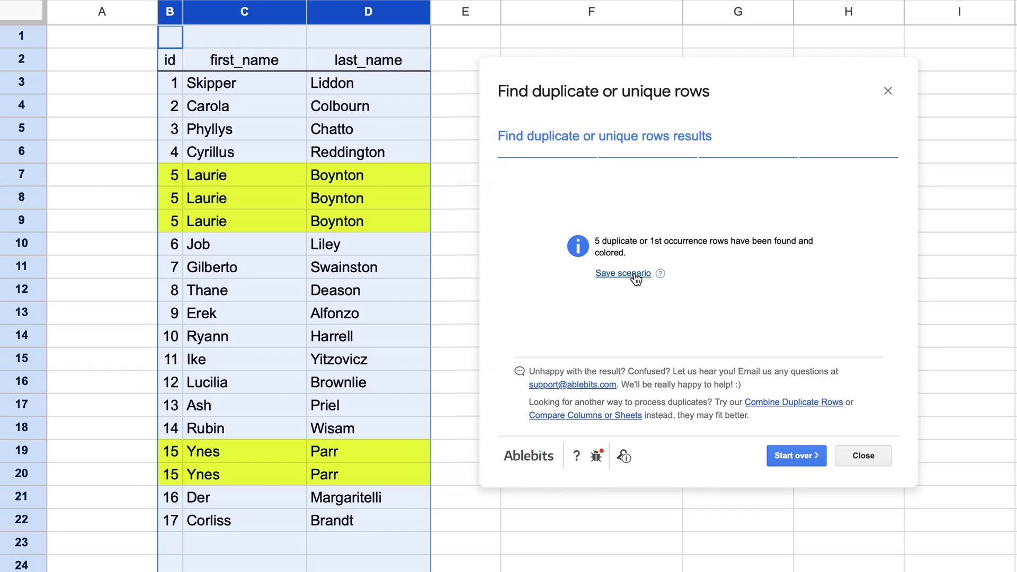
Step: Save the search settings as scenario 'Highlight' for the Duplicated Data spreadsheet
click(635, 274)
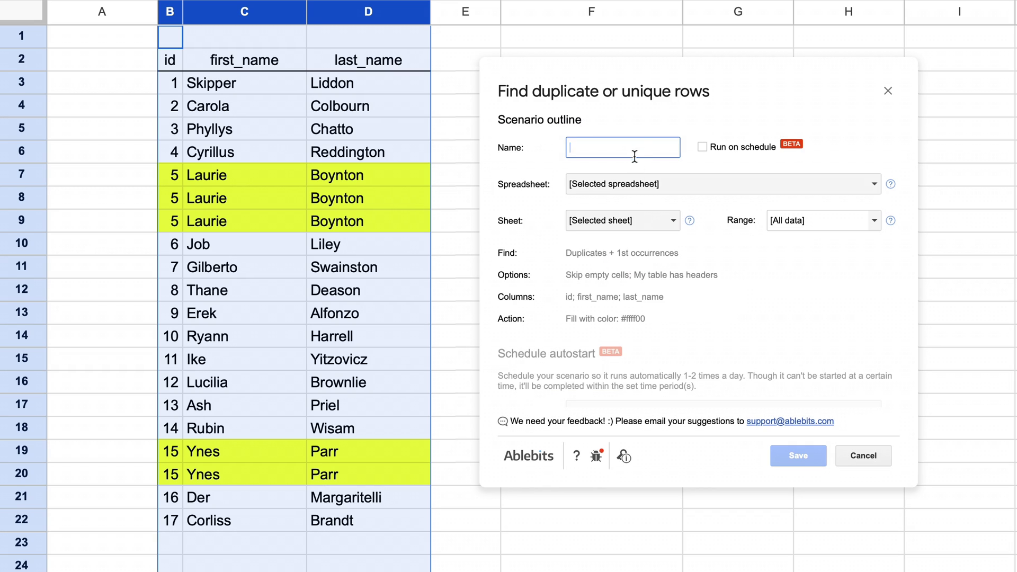
text(Highlight)
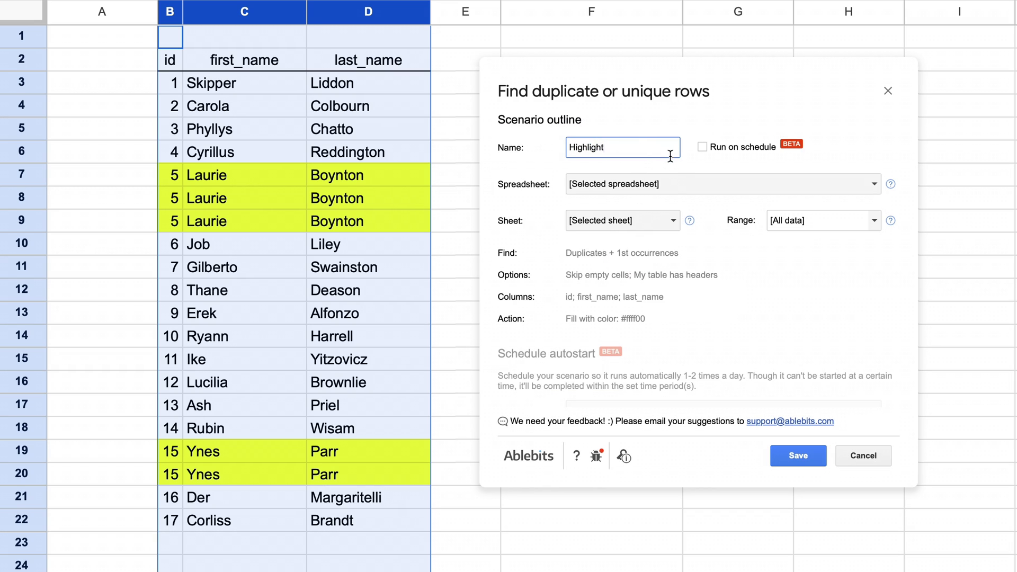
click(670, 178)
click(672, 224)
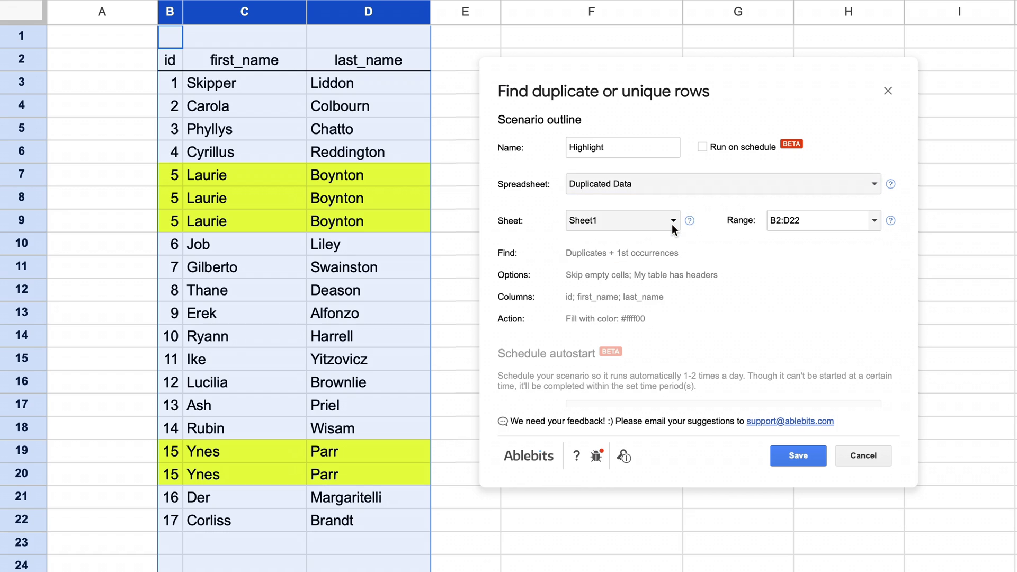
click(797, 455)
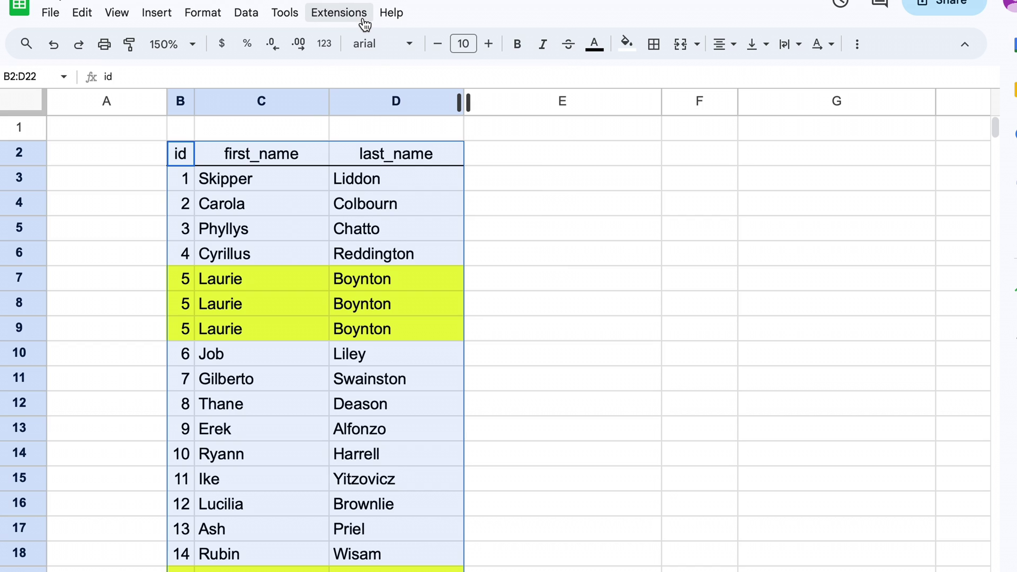
Step: Check that Highlight appears under Extensions > Remove Duplicates > Scenarios
click(364, 16)
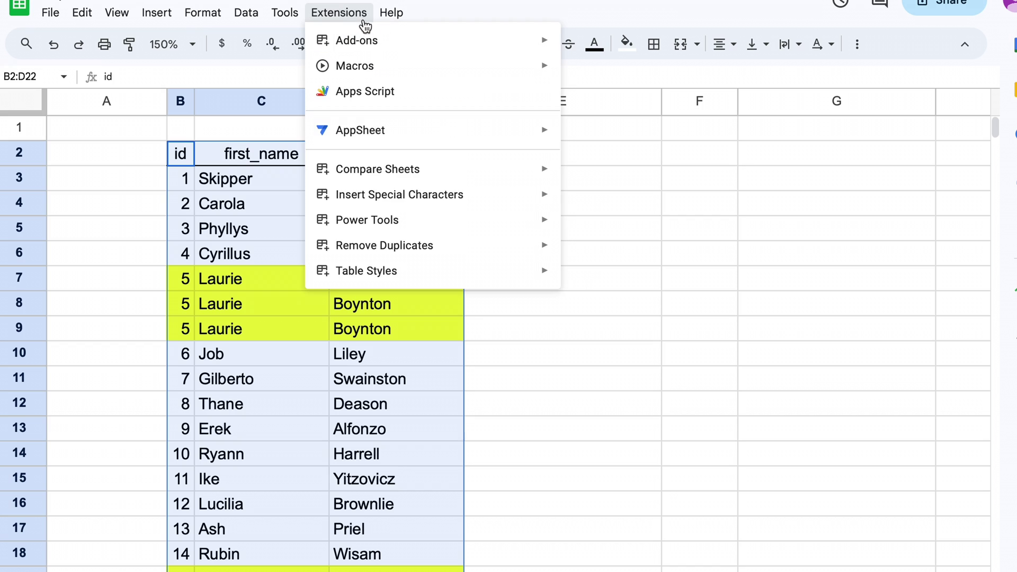
mouse_move(490, 251)
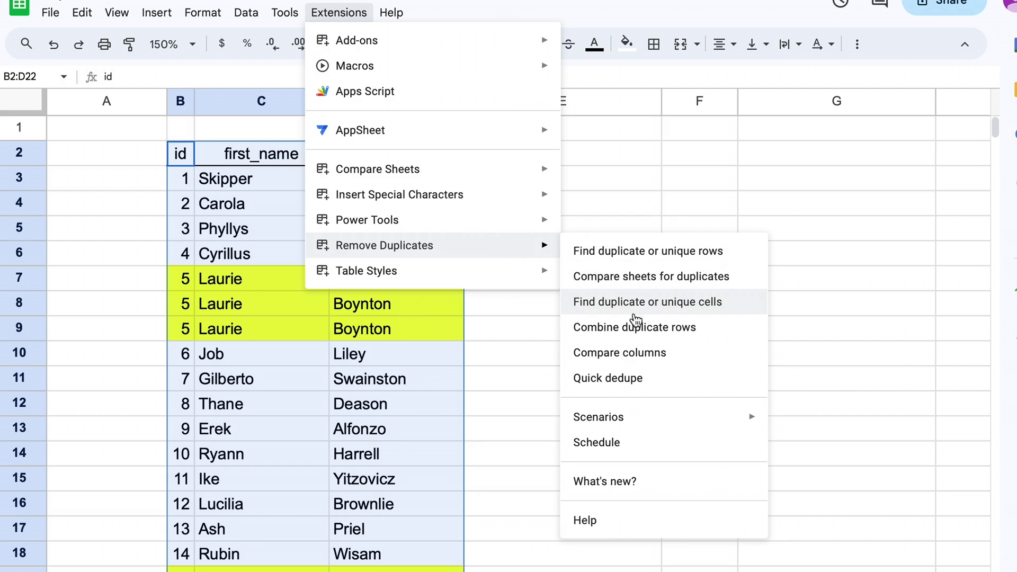
mouse_move(749, 416)
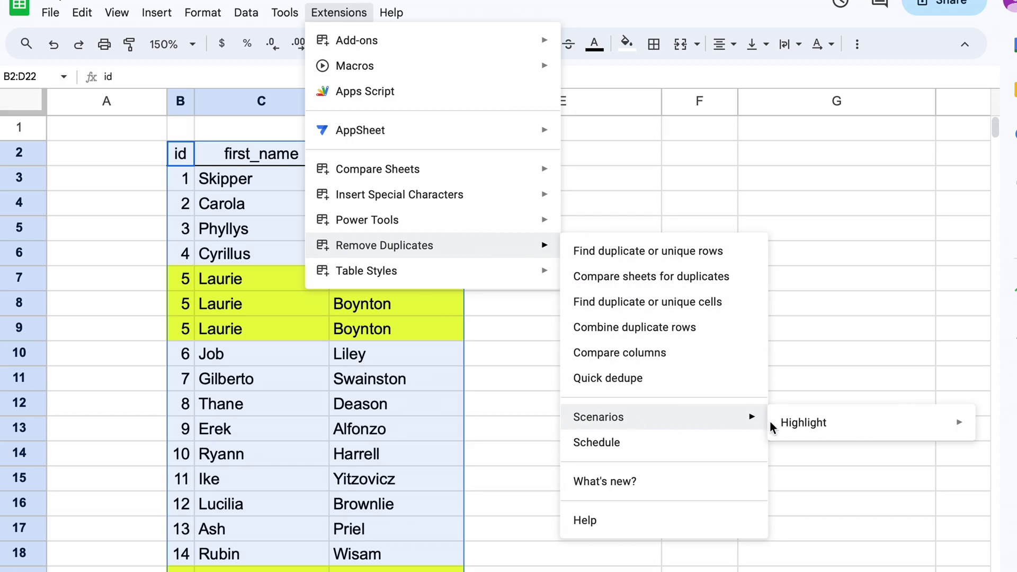
mouse_move(855, 430)
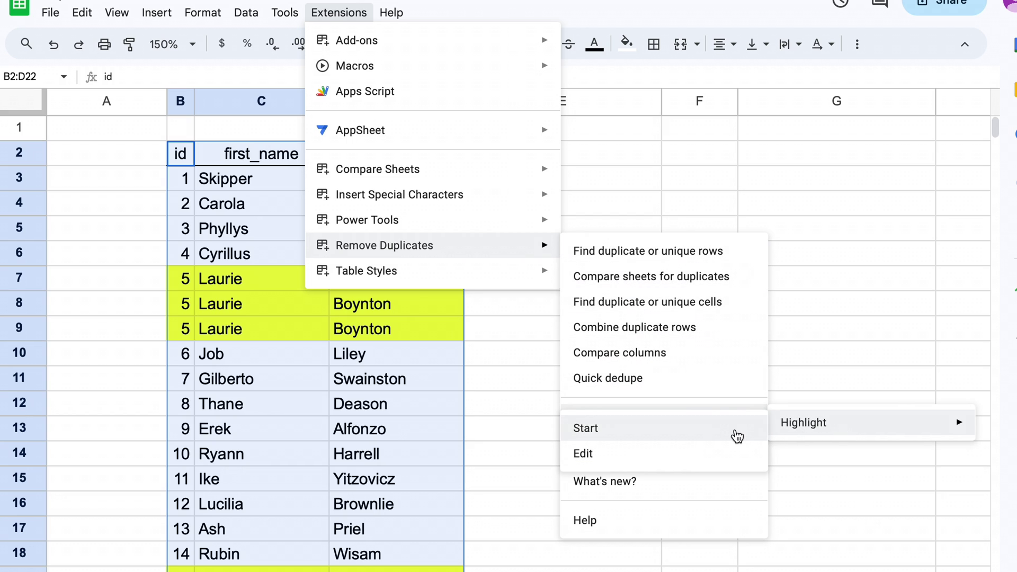
Step: Mark the five duplicates in a new Status column and move the dialog aside to reveal it
click(563, 257)
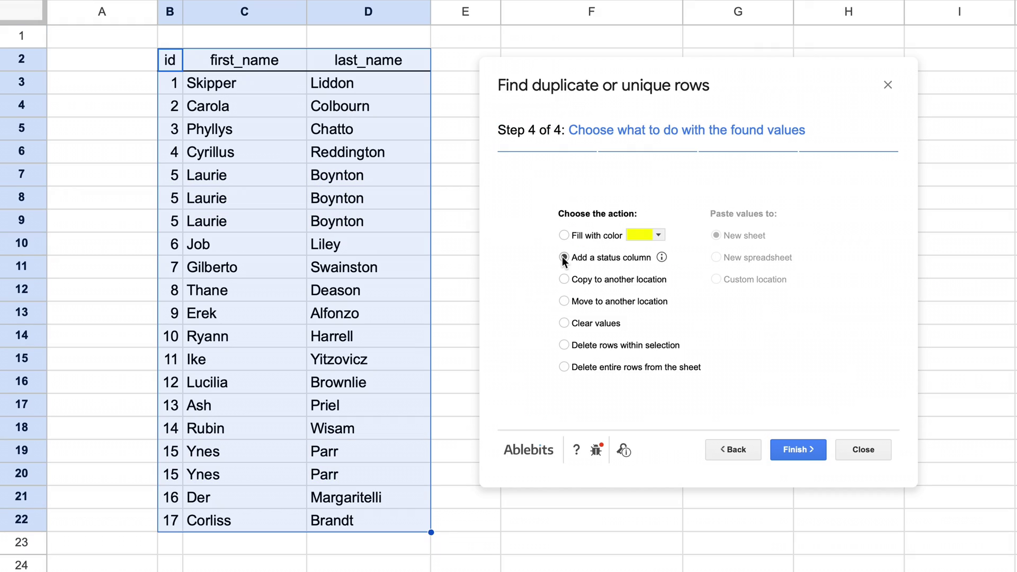
click(794, 452)
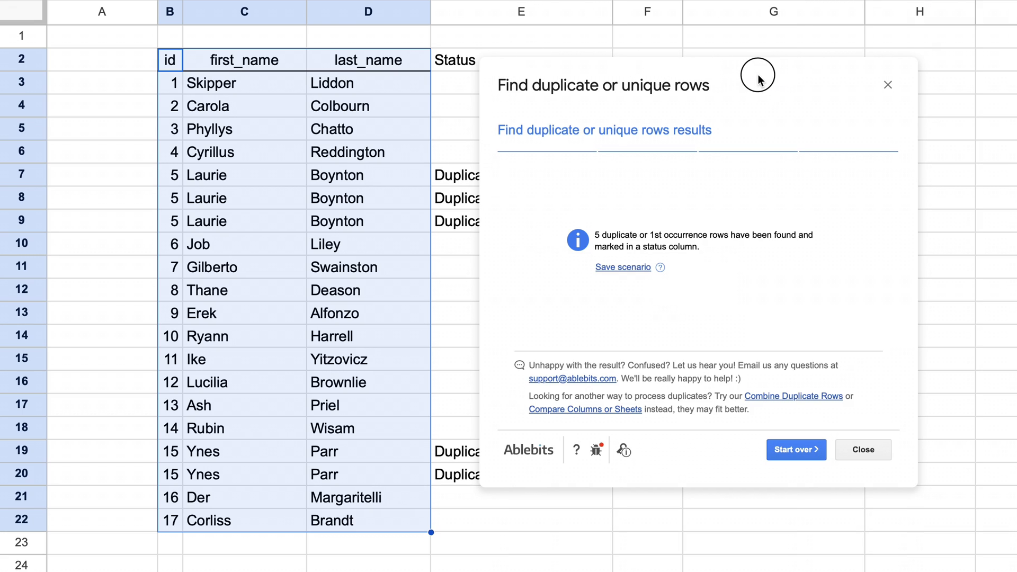
drag(761, 74, 927, 80)
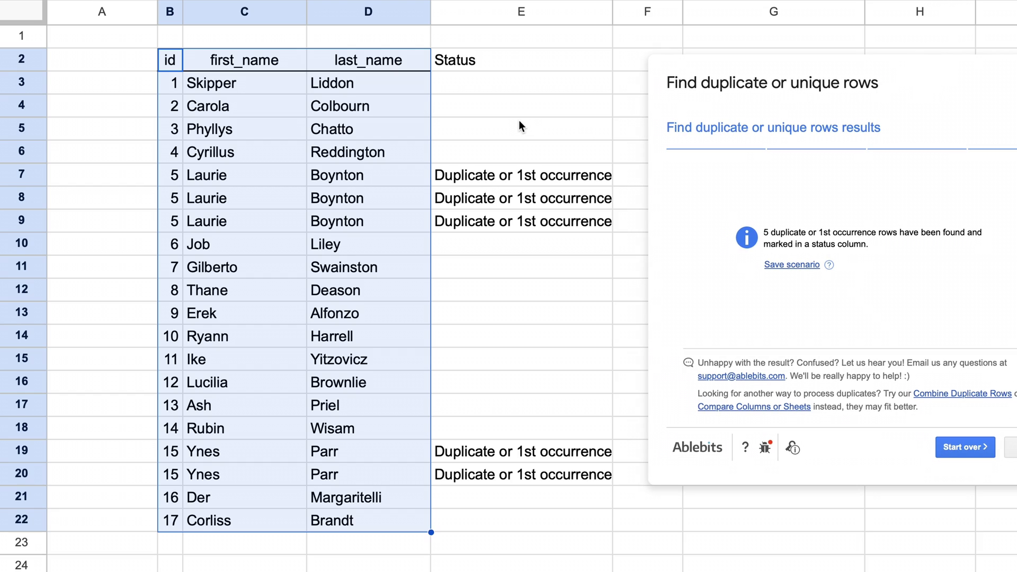
Step: Clear the Status values in column E and start the duplicate finder over
click(496, 16)
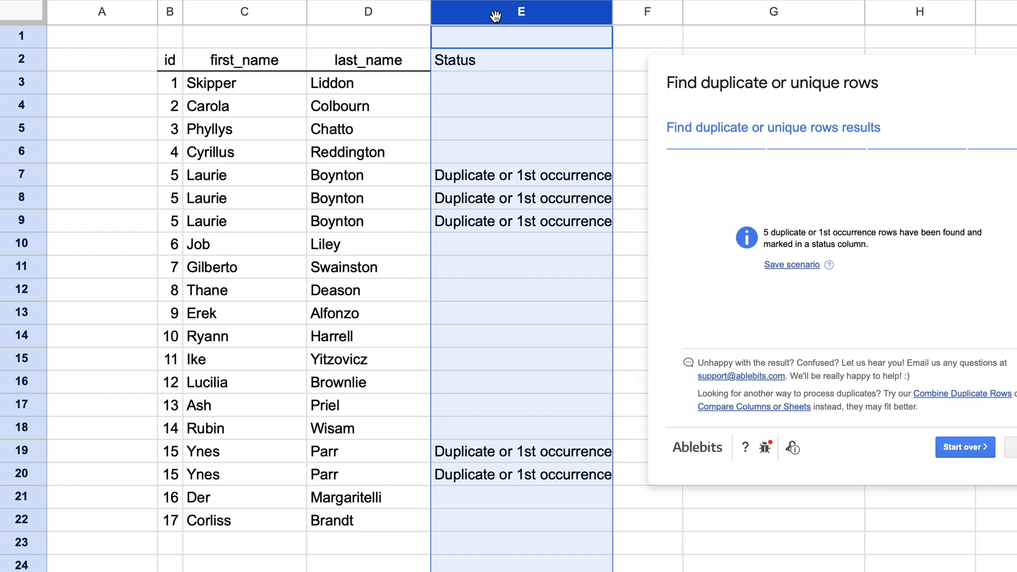
key(Delete)
click(974, 449)
Step: Try the Copy and Move to another location options, then clear the duplicate rows' values
click(979, 455)
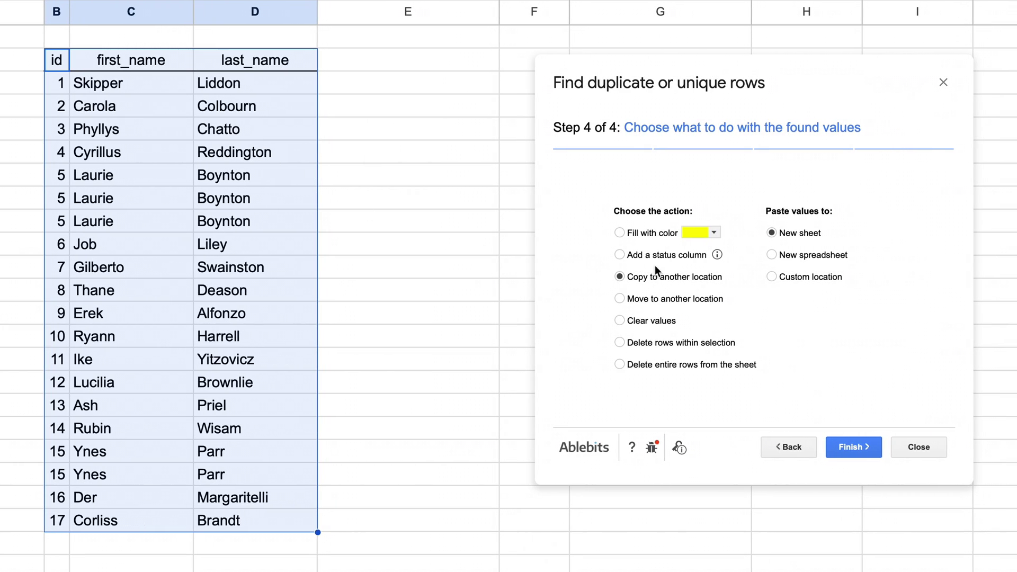
click(772, 276)
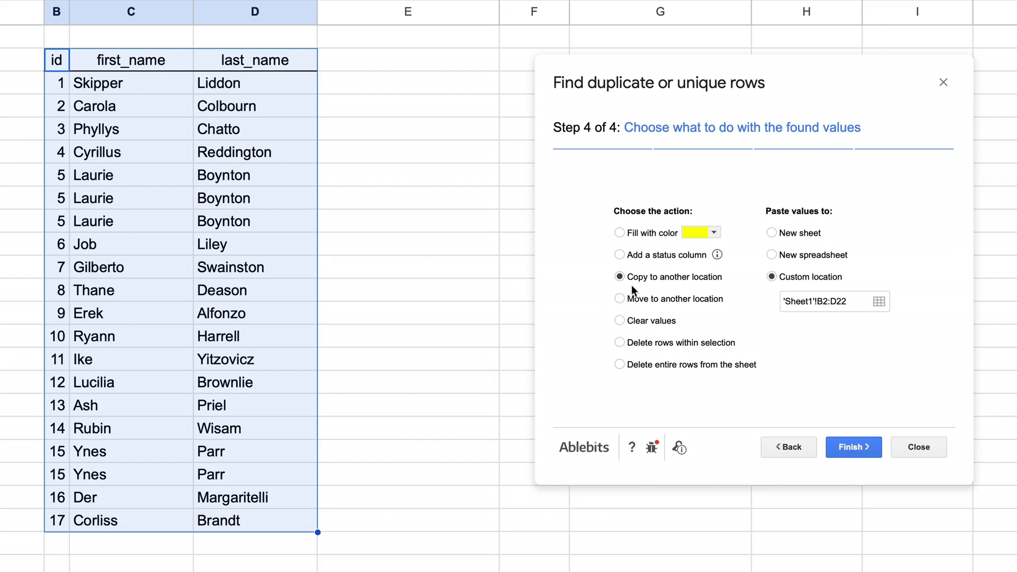
click(619, 300)
click(633, 324)
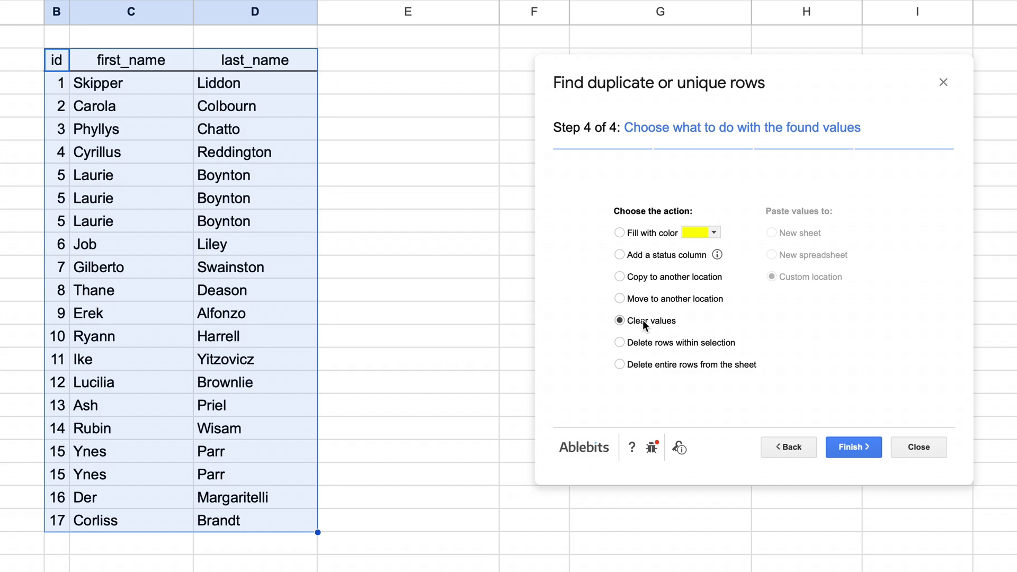
click(850, 447)
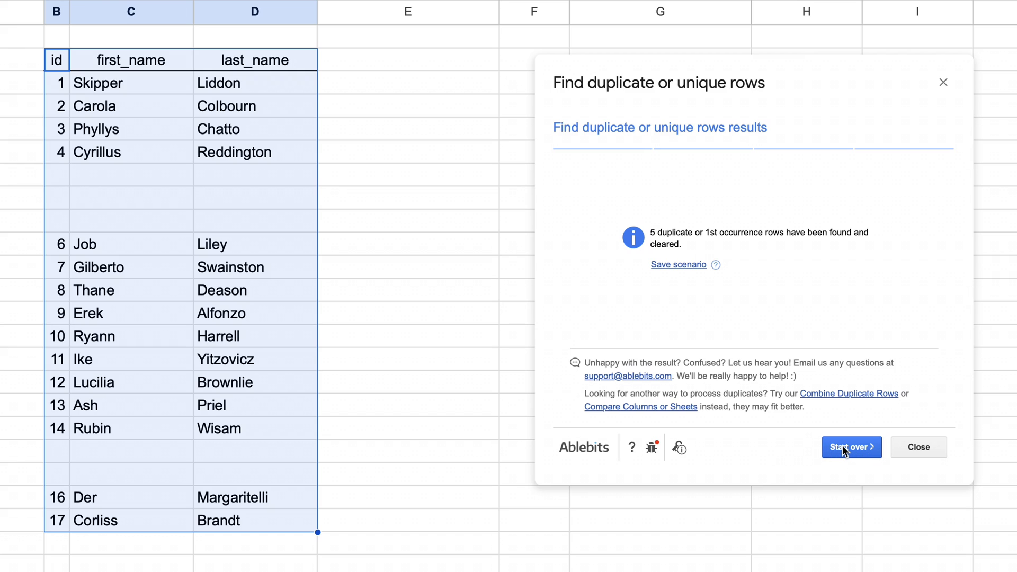
Step: Start the wizard over, then select the Laurie rows, Ynes rows and E16:H23 as sample ranges
click(843, 446)
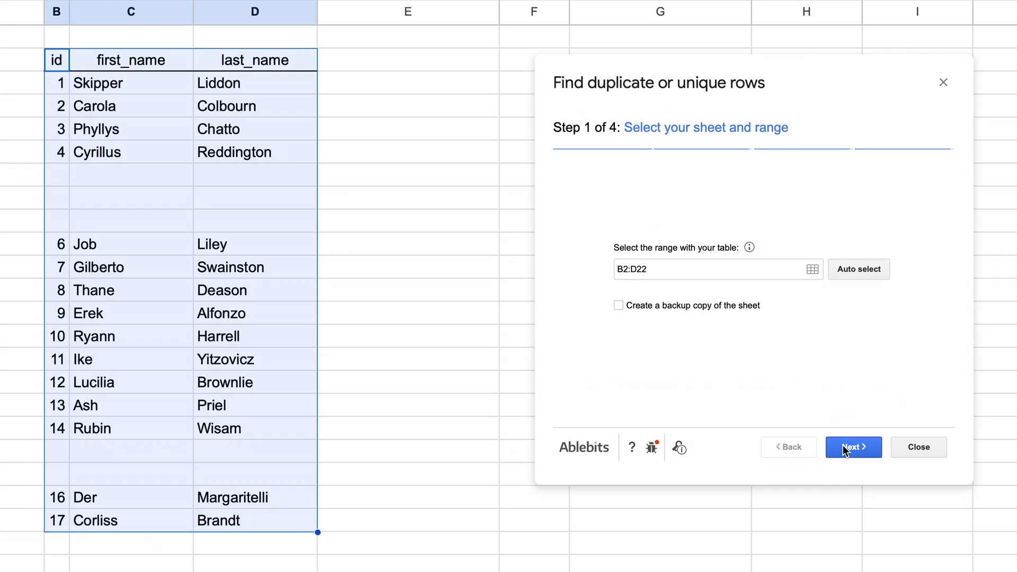
click(843, 446)
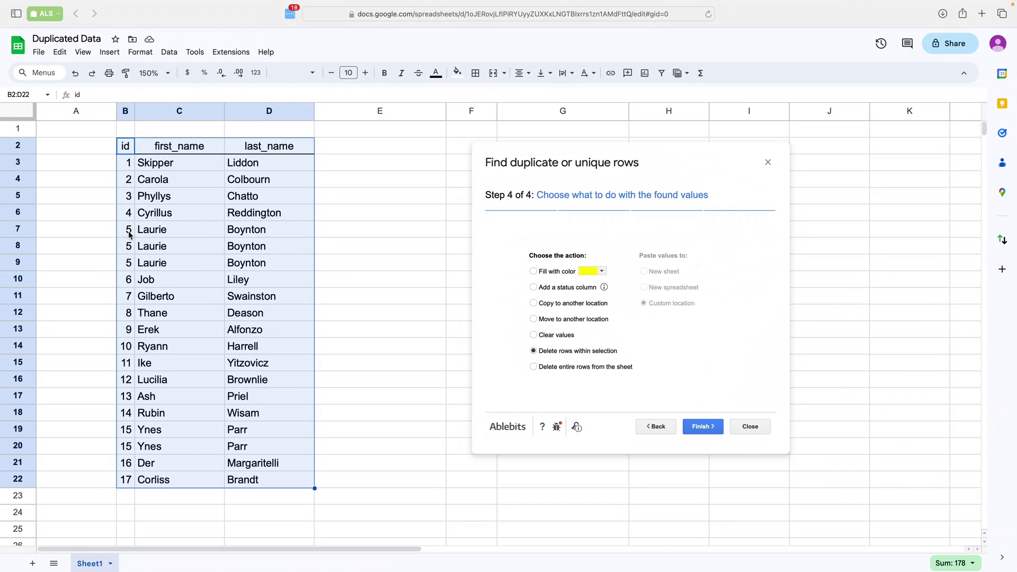
click(129, 234)
drag(130, 233, 251, 261)
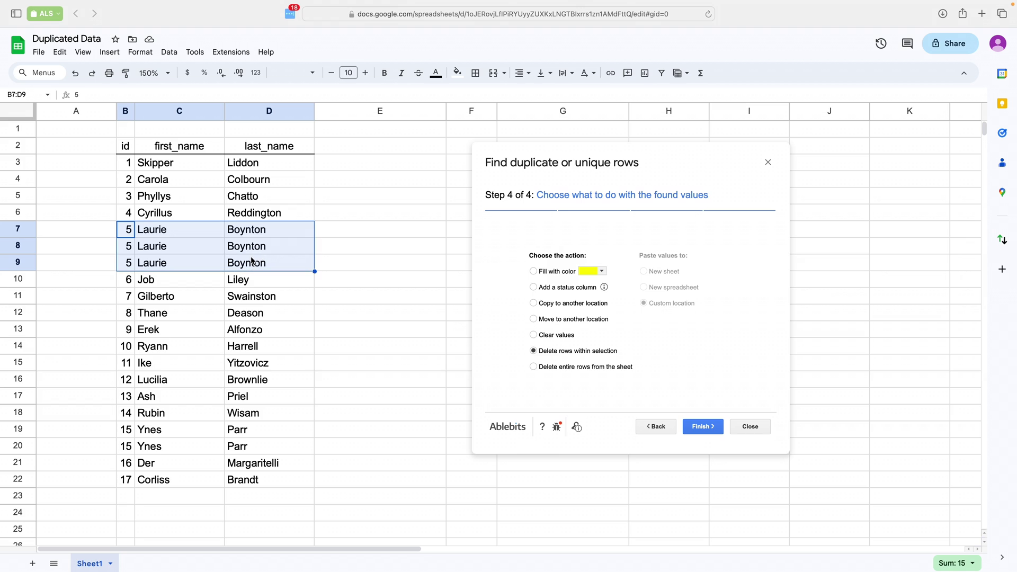
drag(125, 433, 261, 454)
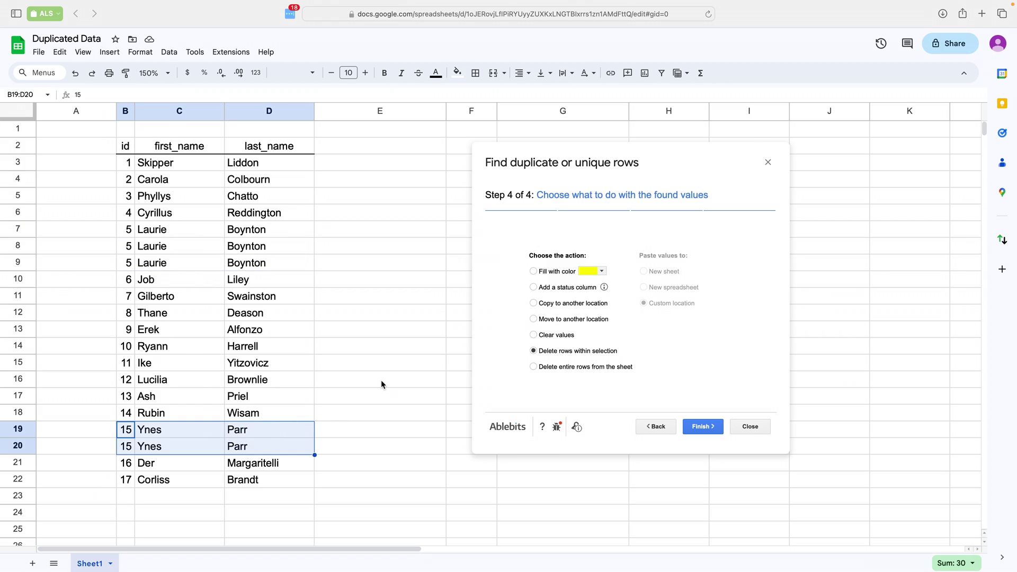
drag(380, 380, 683, 497)
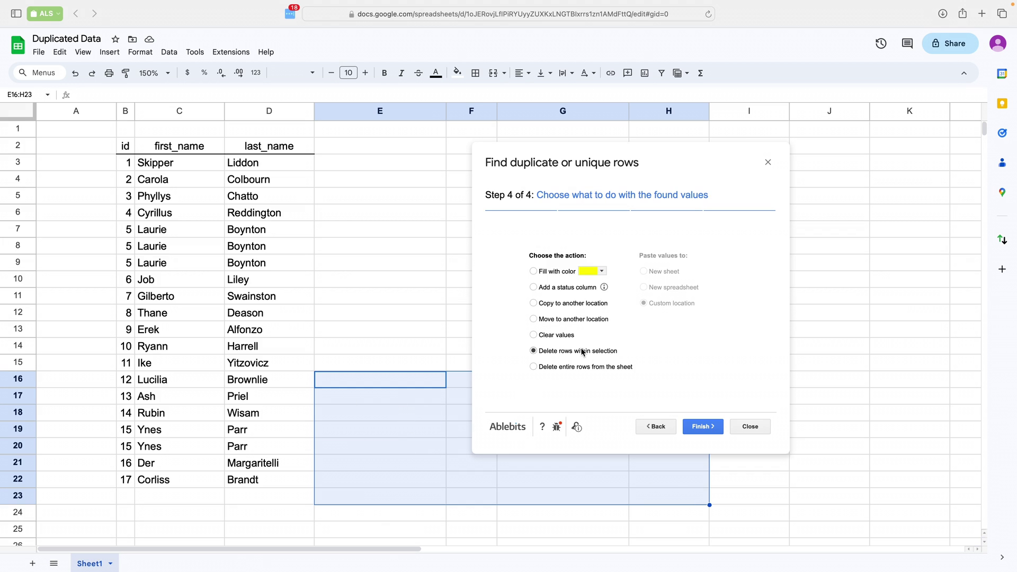
Step: Choose 'Delete entire rows', dismiss the finder unrun, and show the Remove Duplicates tool list
click(534, 368)
click(283, 379)
click(342, 377)
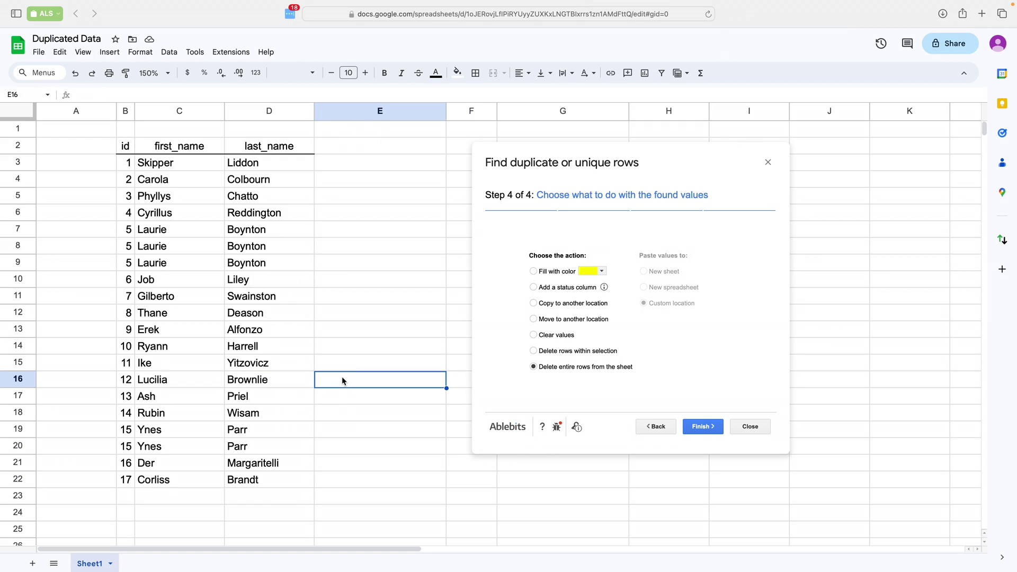
click(459, 381)
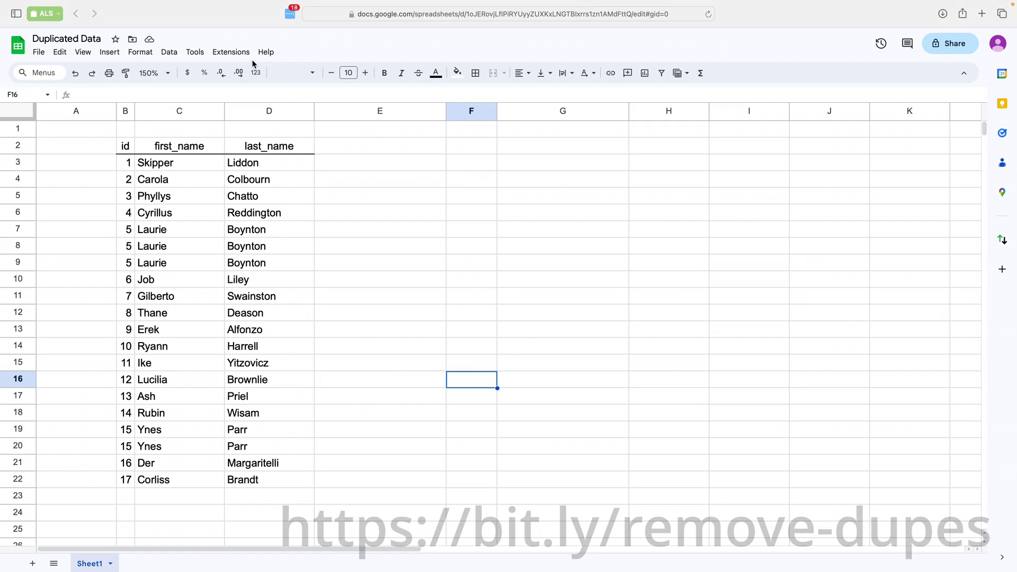
click(231, 52)
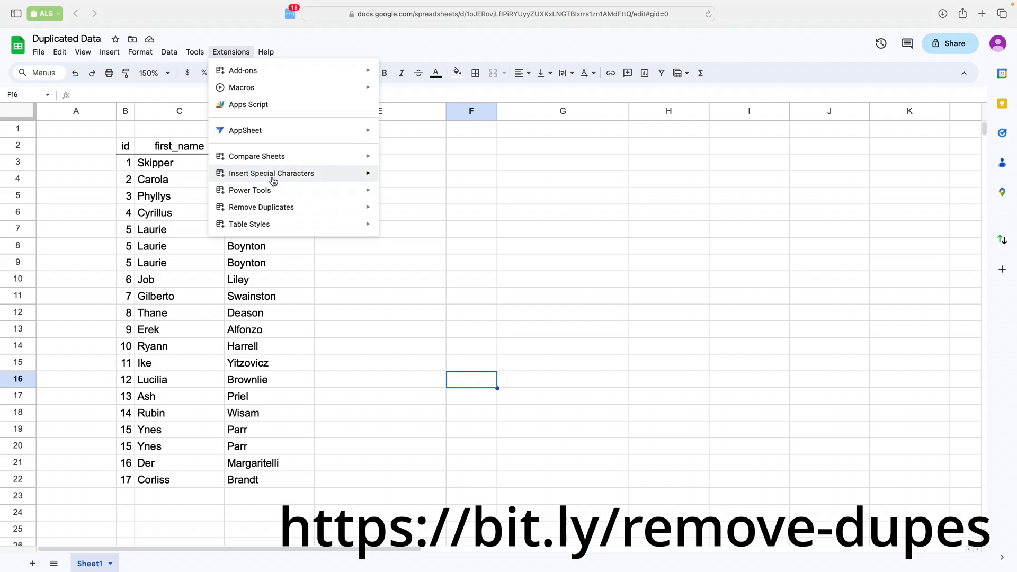
mouse_move(296, 208)
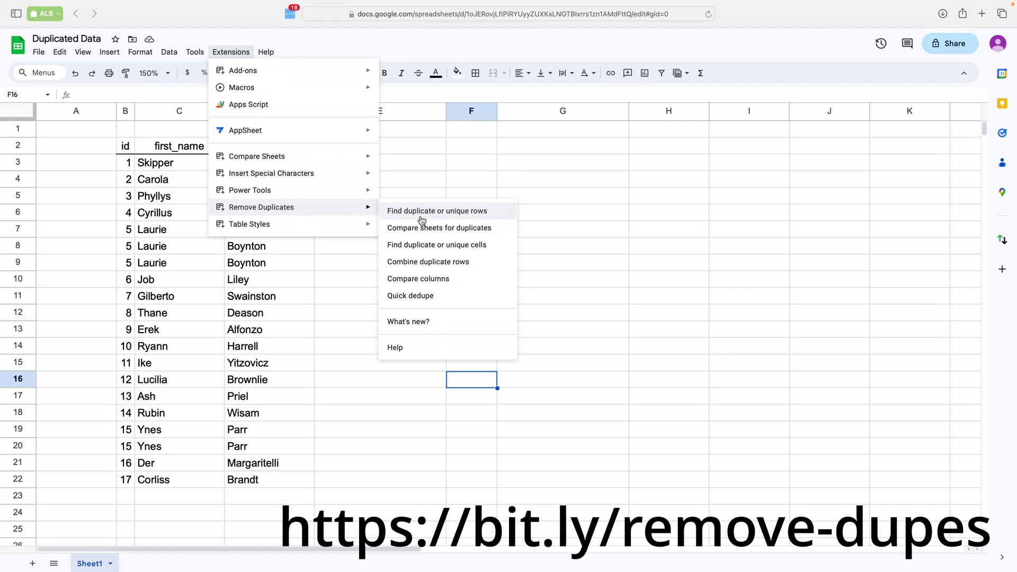